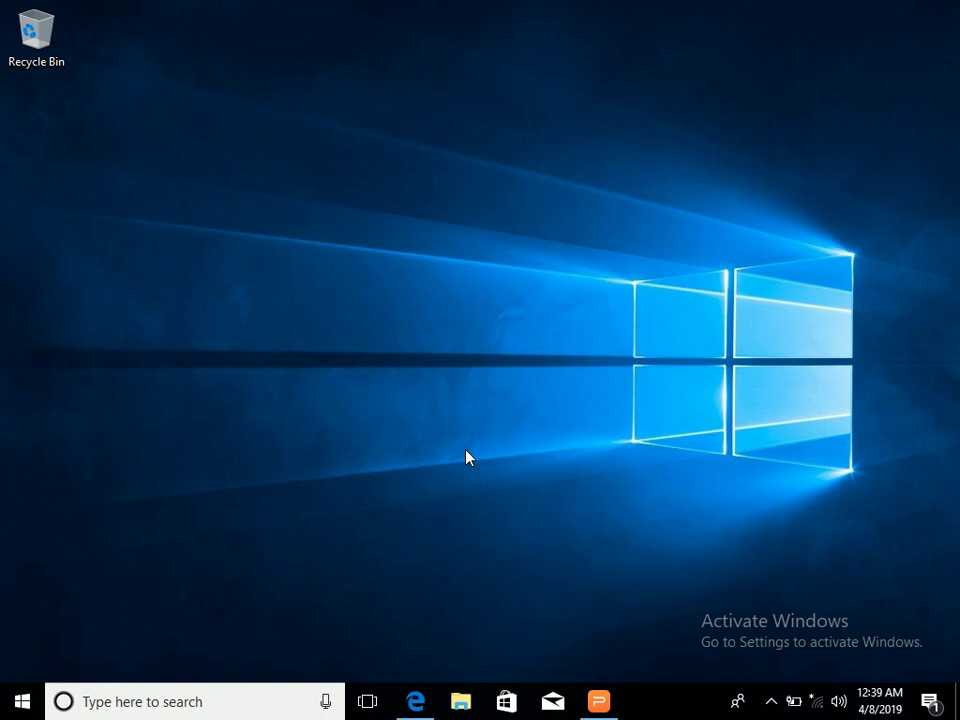
- Enable the Computer, User's Files, Network and Control Panel desktop icons in the theme-related desktop icon settings and close Settings
{"action": "right_click", "coordinate": [293, 135]}
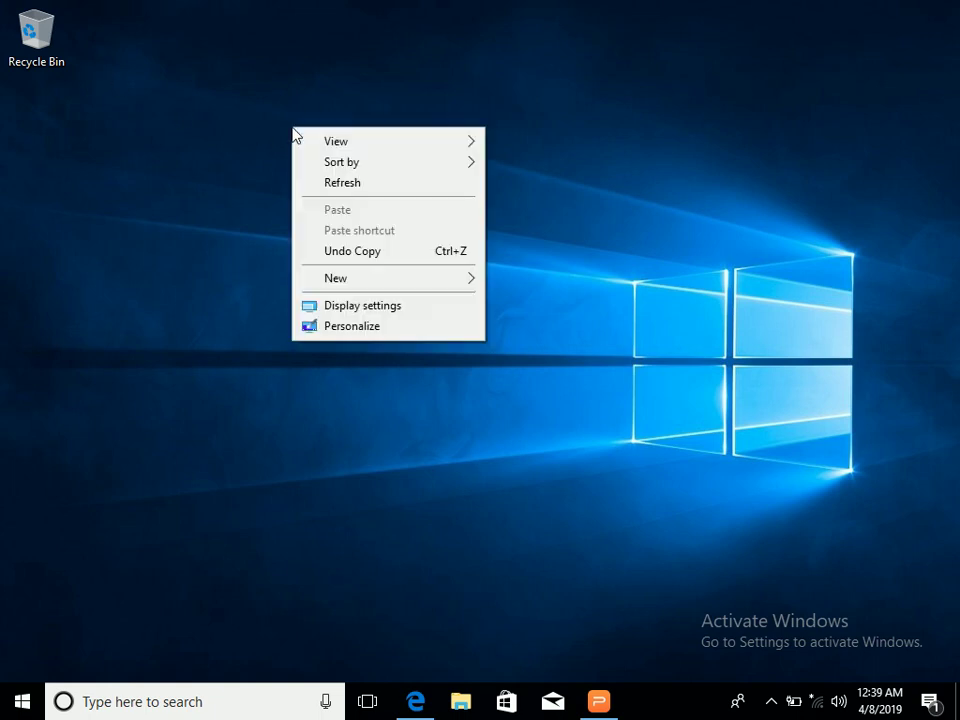
{"action": "left_click", "coordinate": [385, 330]}
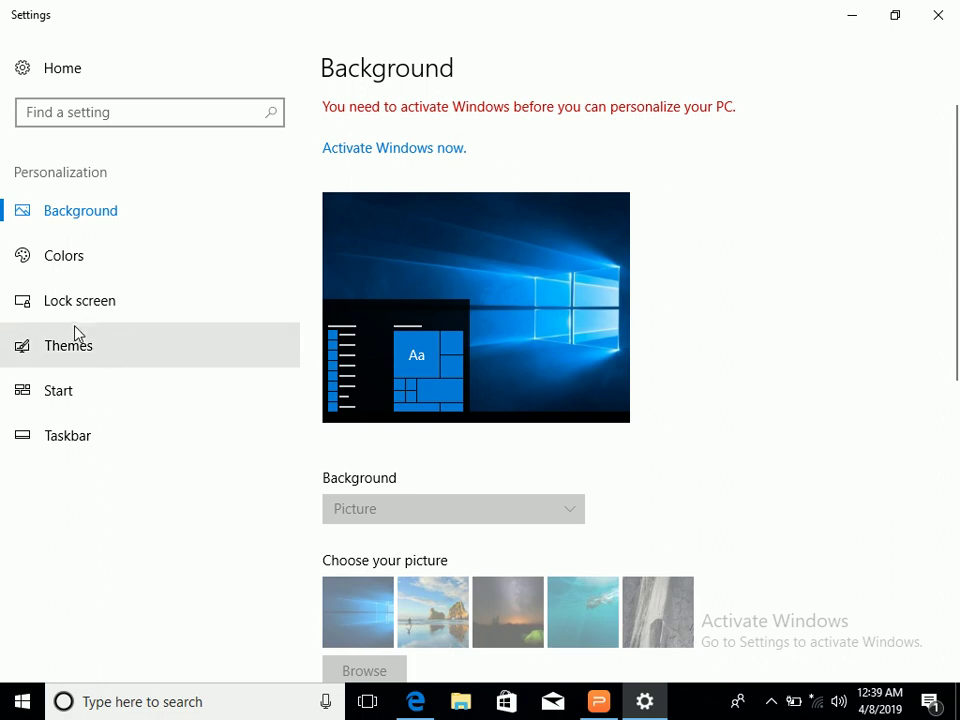
{"action": "left_click", "coordinate": [100, 358]}
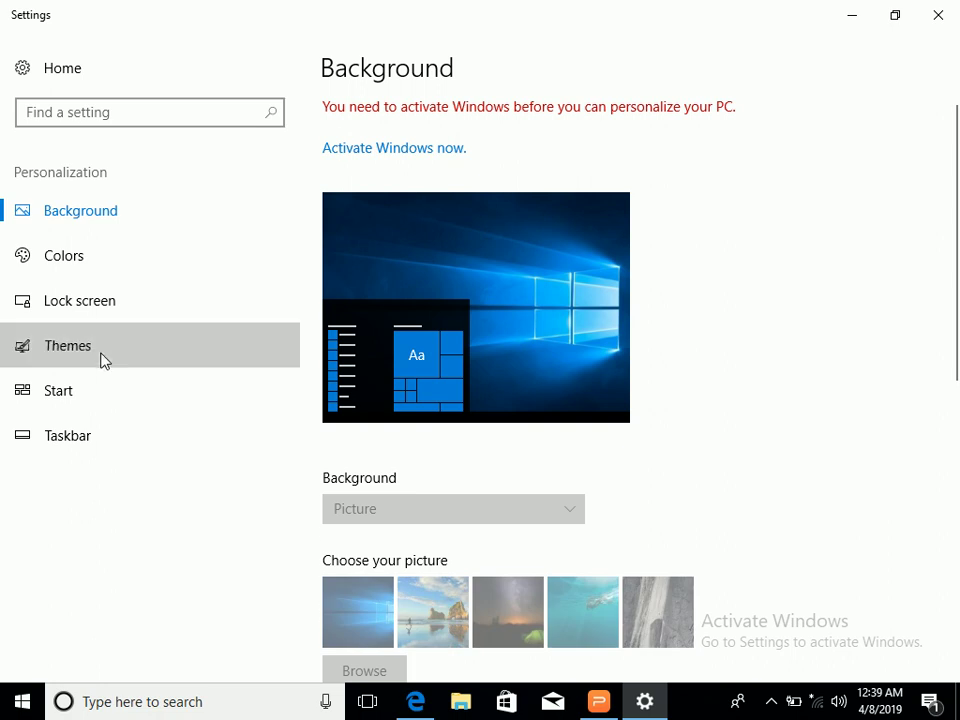
{"action": "scroll", "coordinate": [714, 355], "scroll_direction": "down", "scroll_amount": 5}
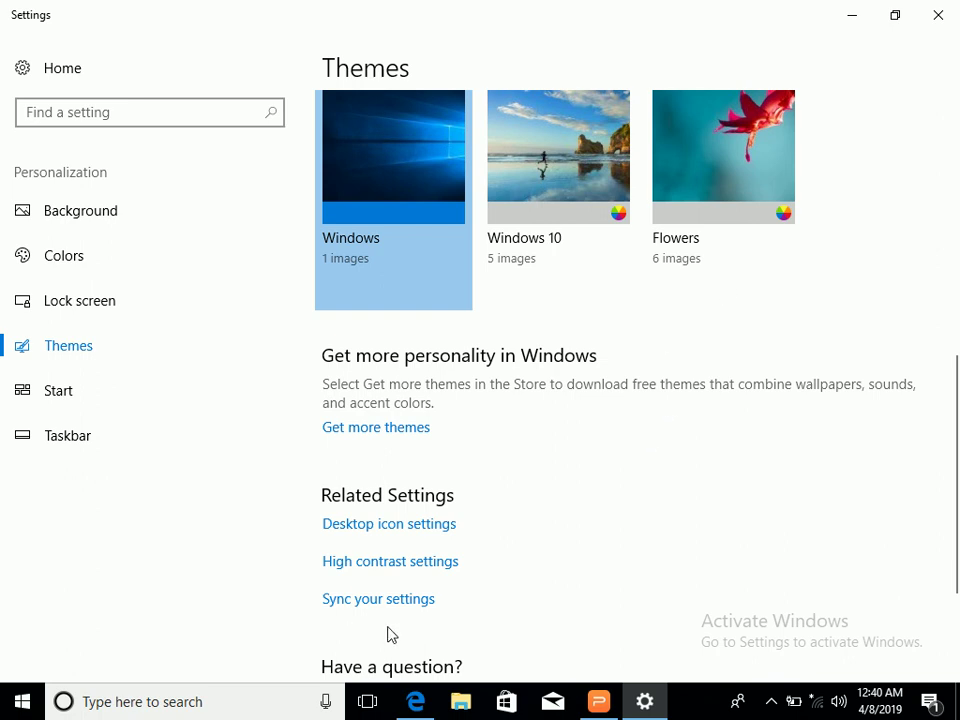
{"action": "left_click", "coordinate": [417, 535]}
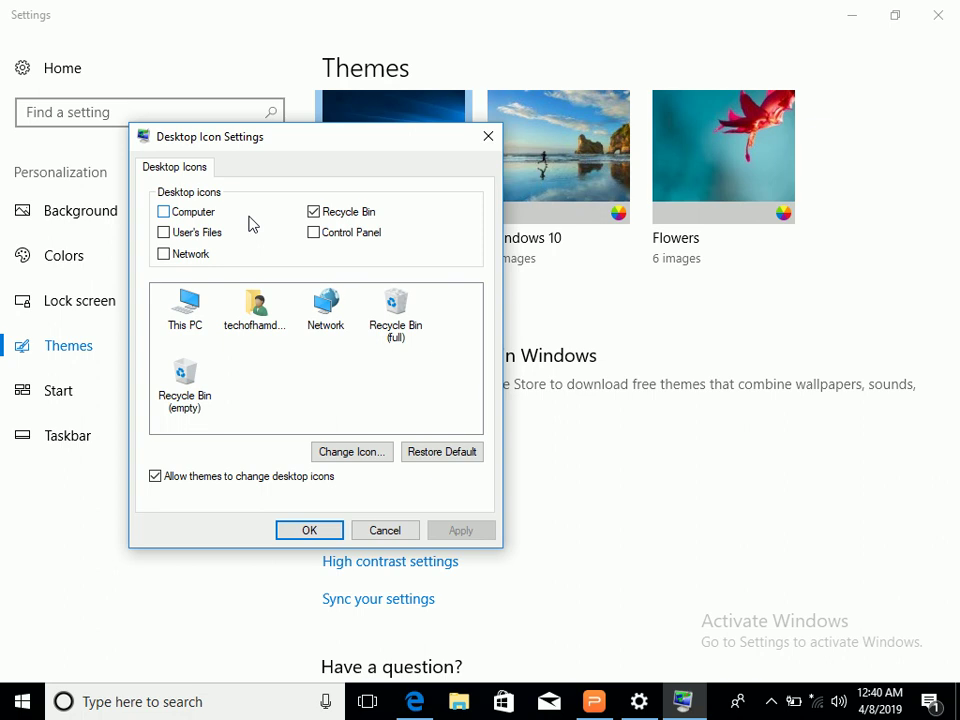
{"action": "left_click", "coordinate": [164, 213]}
{"action": "left_click", "coordinate": [163, 233]}
{"action": "left_click", "coordinate": [164, 255]}
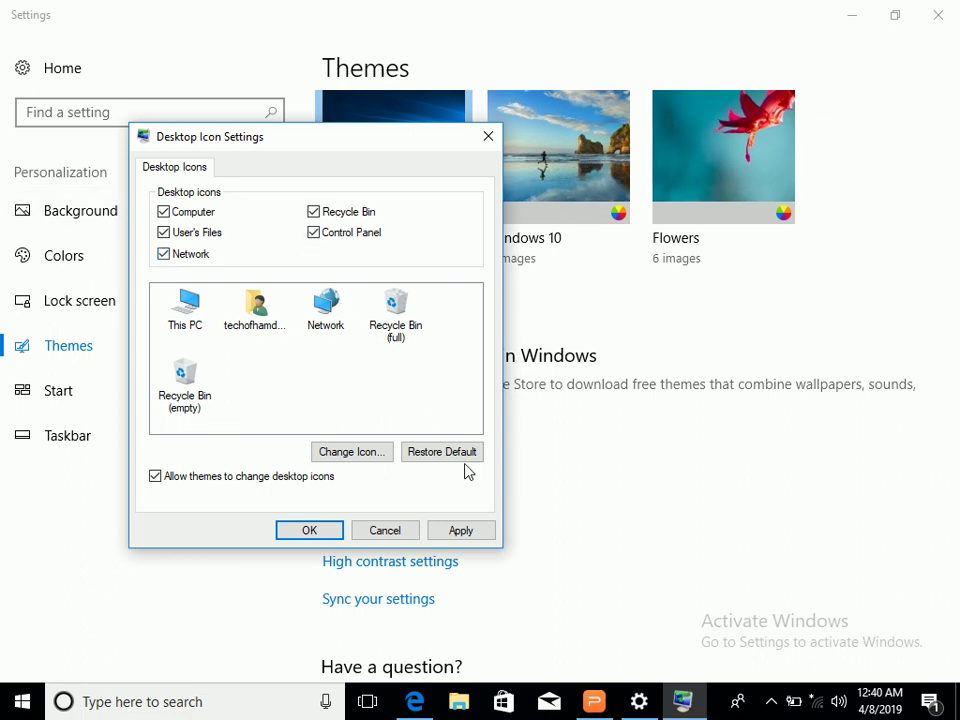
{"action": "left_click", "coordinate": [456, 530]}
{"action": "left_click", "coordinate": [330, 530]}
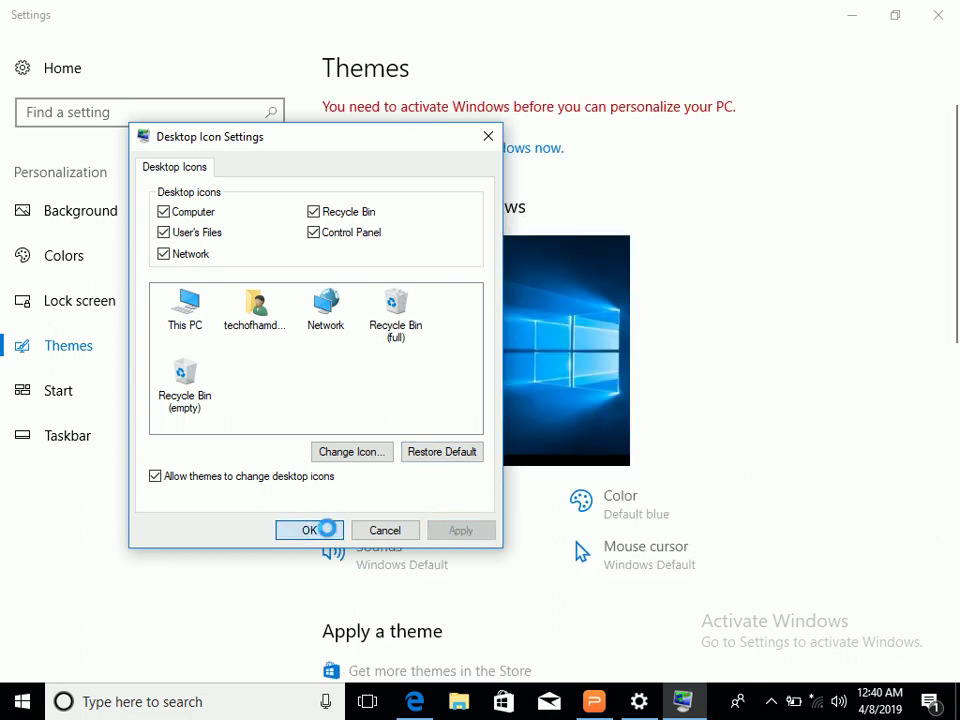
{"action": "left_click", "coordinate": [940, 14]}
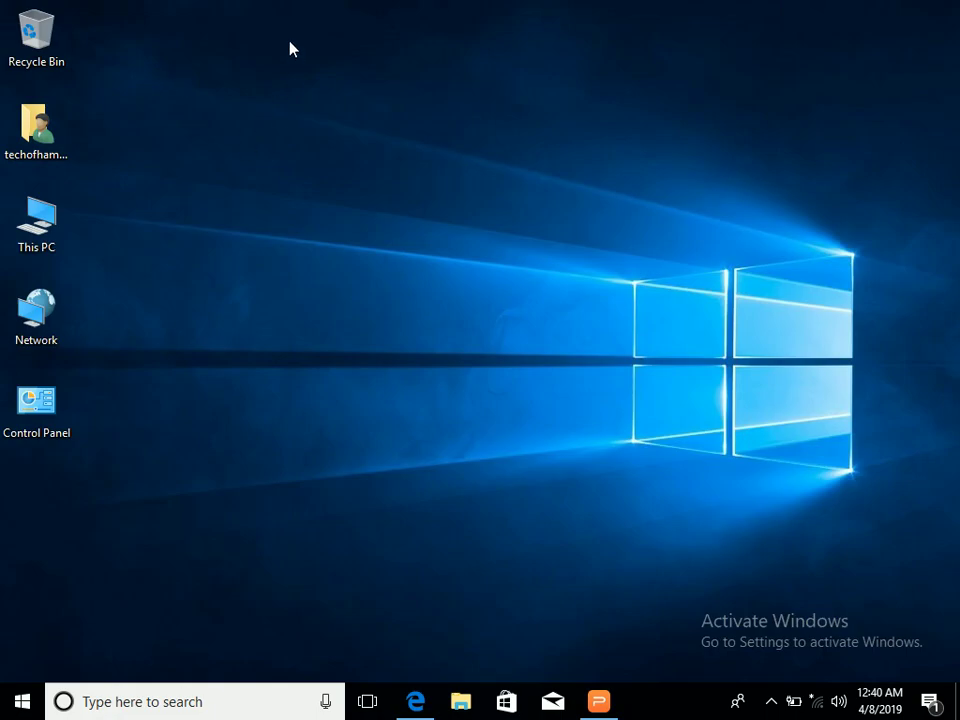
- Refresh the desktop
{"action": "left_click_drag", "start_coordinate": [336, 30], "coordinate": [100, 390]}
{"action": "right_click", "coordinate": [206, 79]}
{"action": "left_click", "coordinate": [261, 131]}
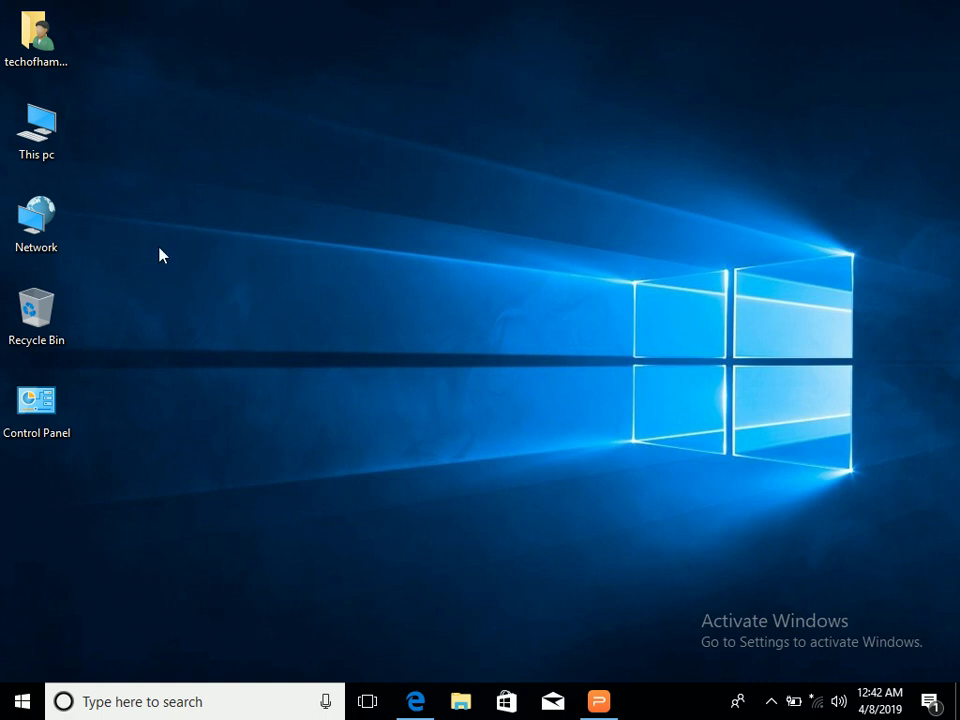
- Rename the This pc desktop icon to My Computer
{"action": "right_click", "coordinate": [43, 142]}
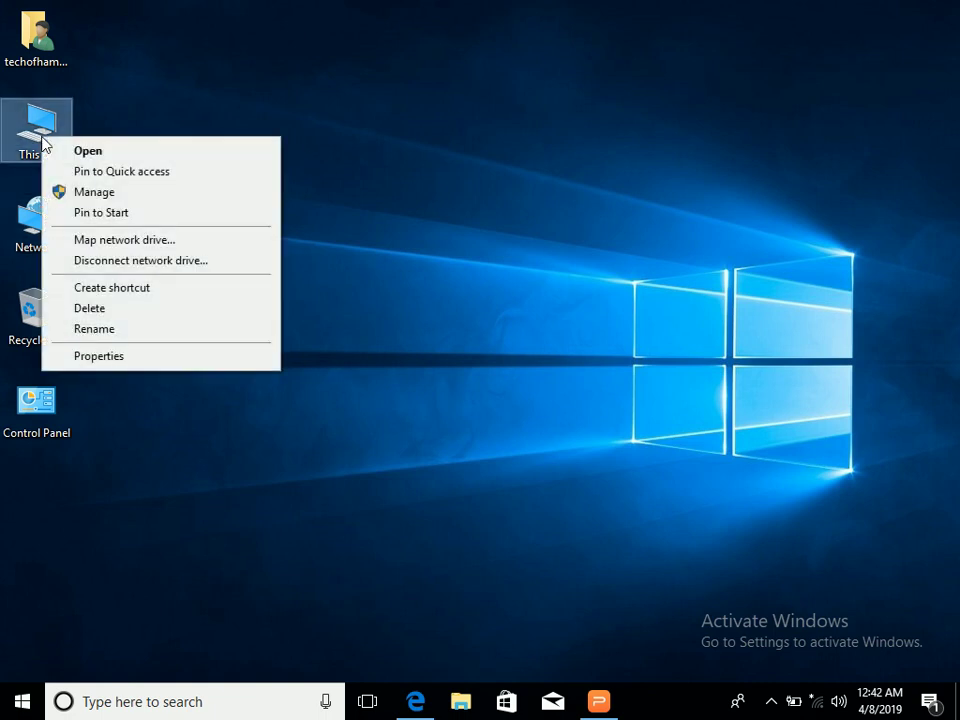
{"action": "left_click", "coordinate": [120, 329]}
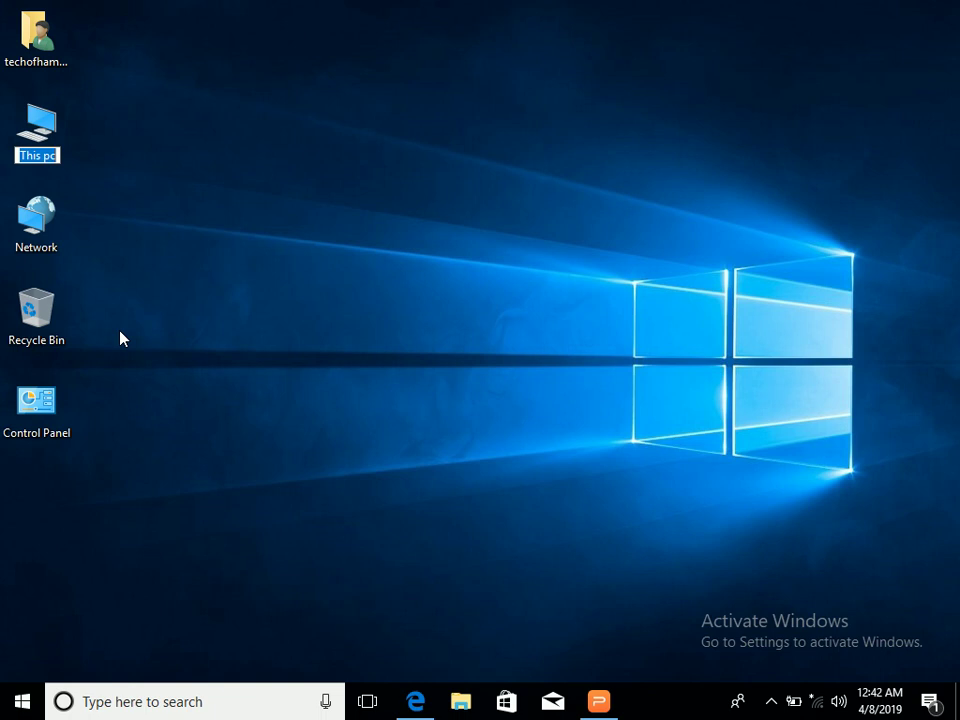
{"action": "type", "text": "My"}
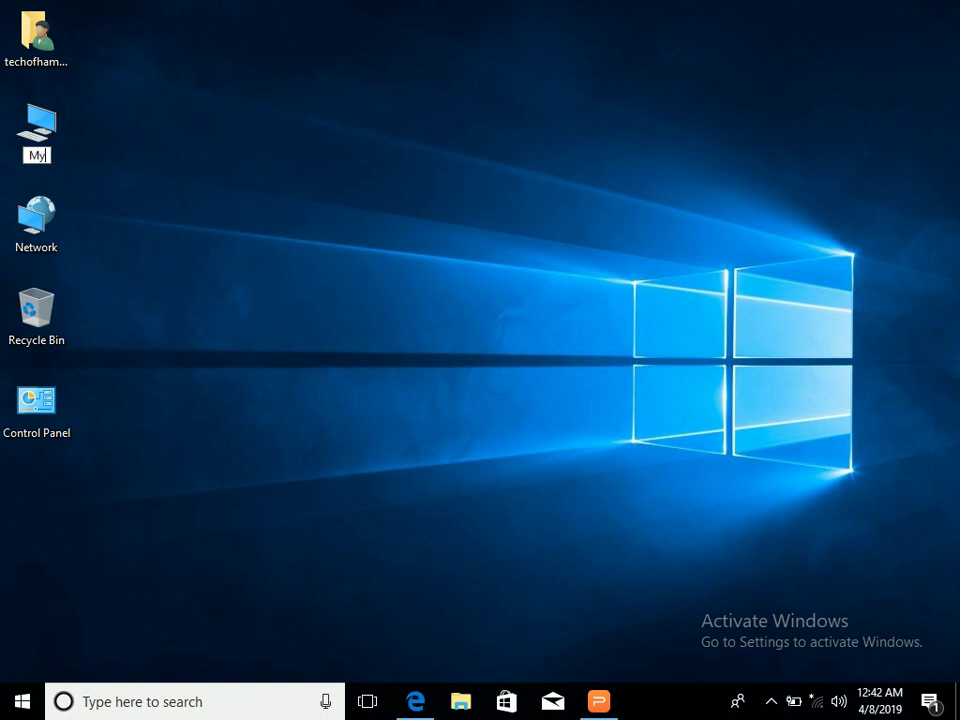
{"action": "type", "text": " Comp"}
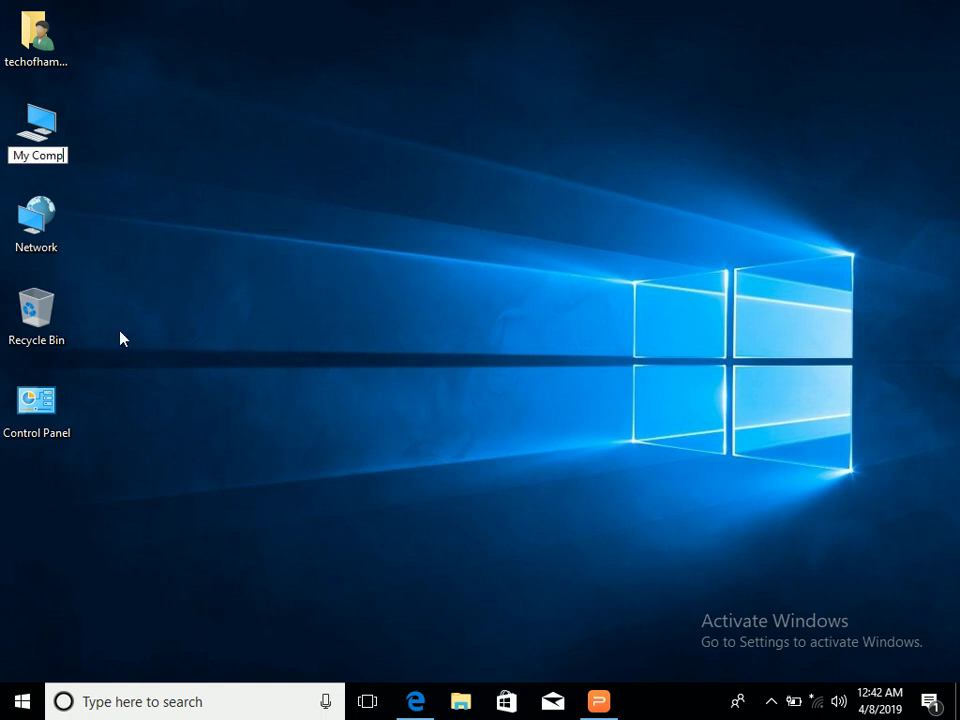
{"action": "type", "text": "uter"}
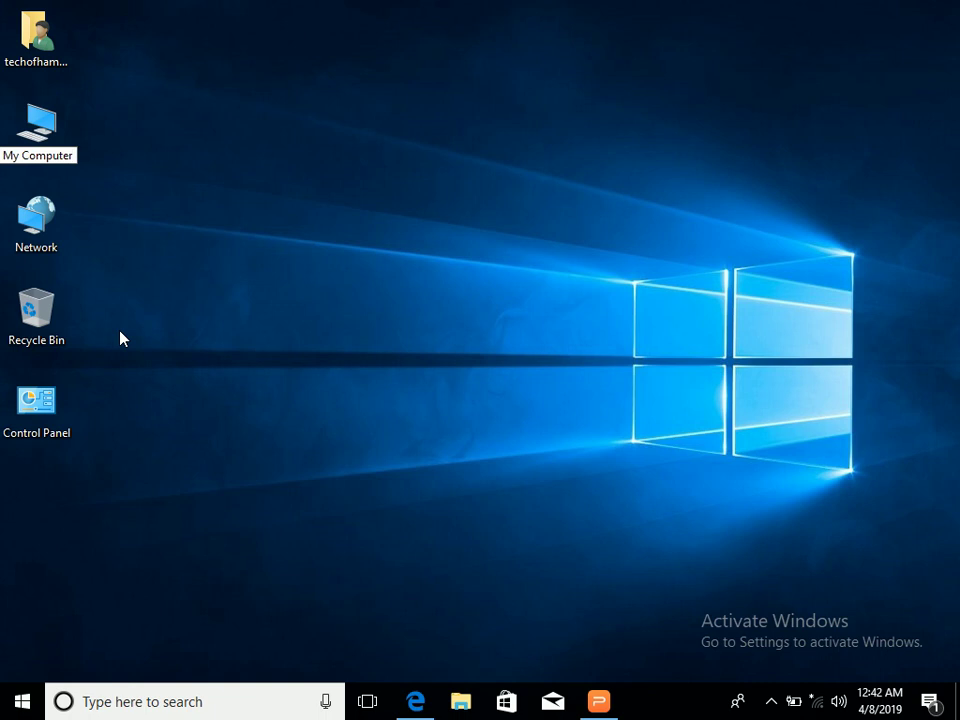
{"action": "left_click", "coordinate": [175, 305]}
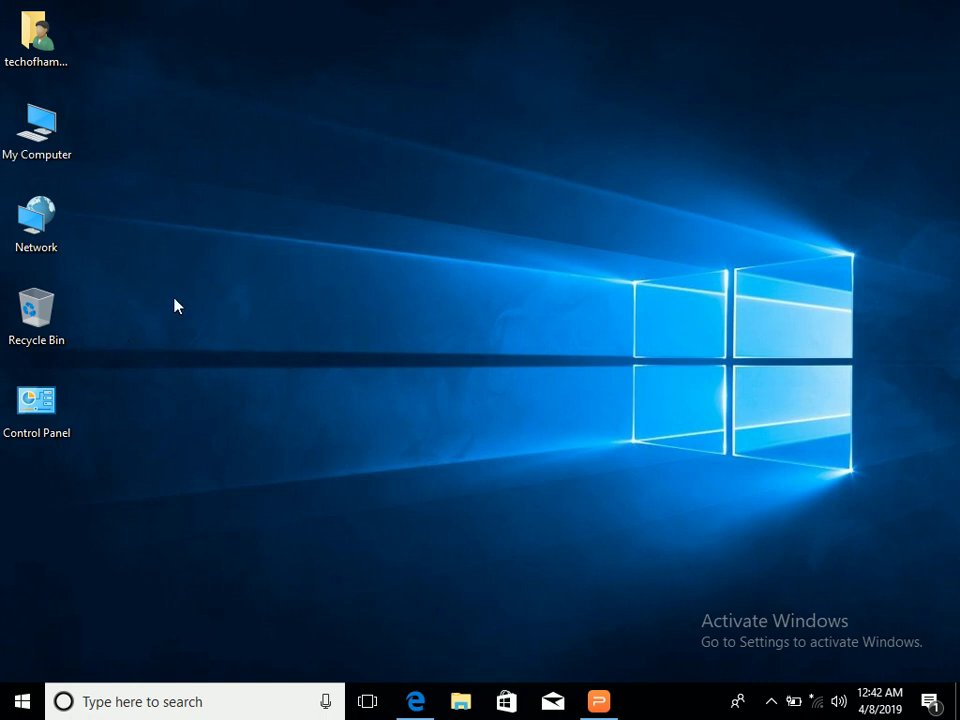
{"action": "left_click", "coordinate": [52, 157]}
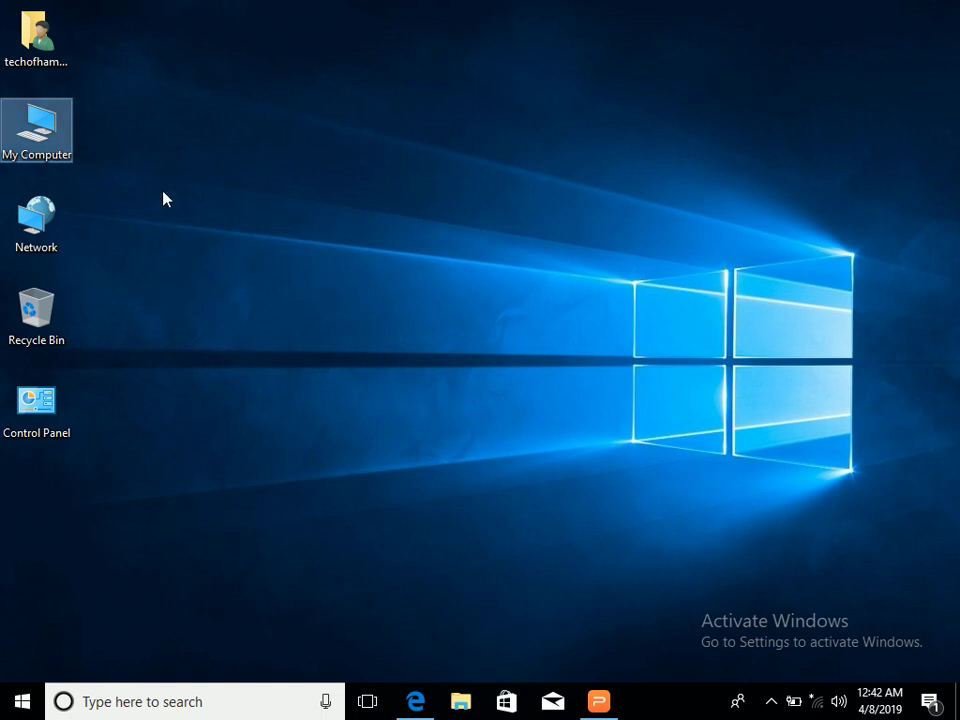
{"action": "left_click", "coordinate": [140, 170]}
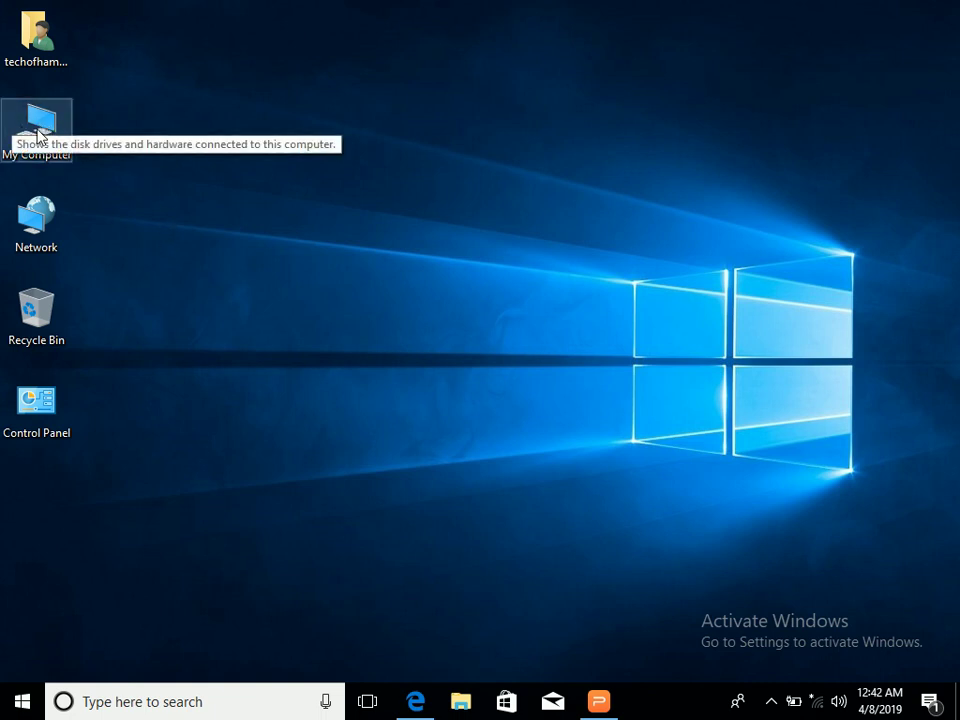
- In the desktop icon settings, disable User's Files, Network, Recycle Bin and Control Panel, leaving only Computer enabled
{"action": "right_click", "coordinate": [216, 104]}
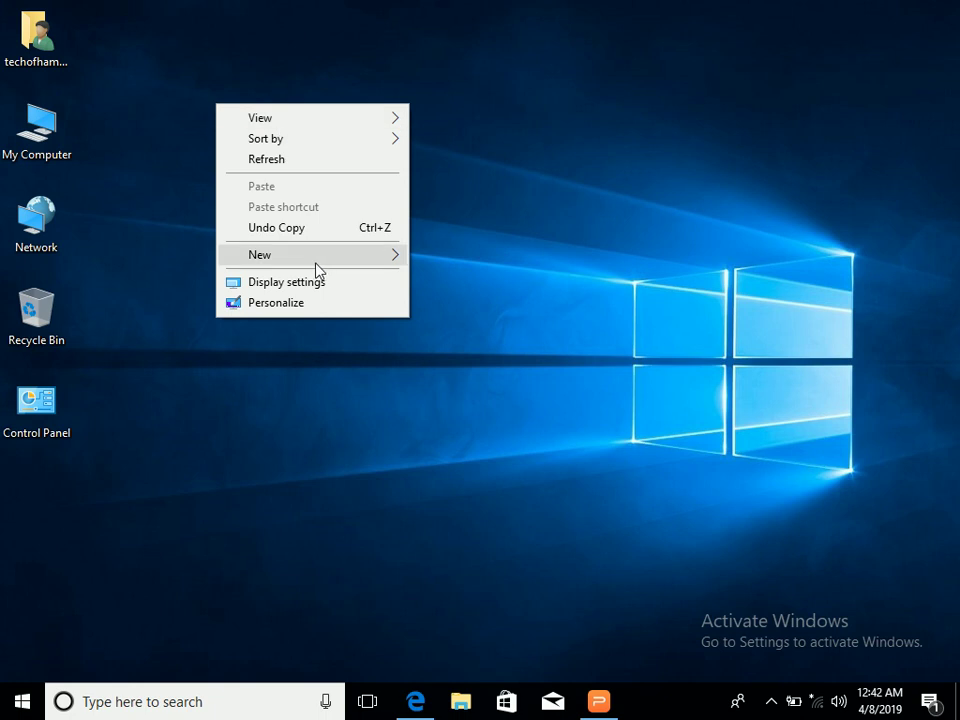
{"action": "left_click", "coordinate": [287, 304]}
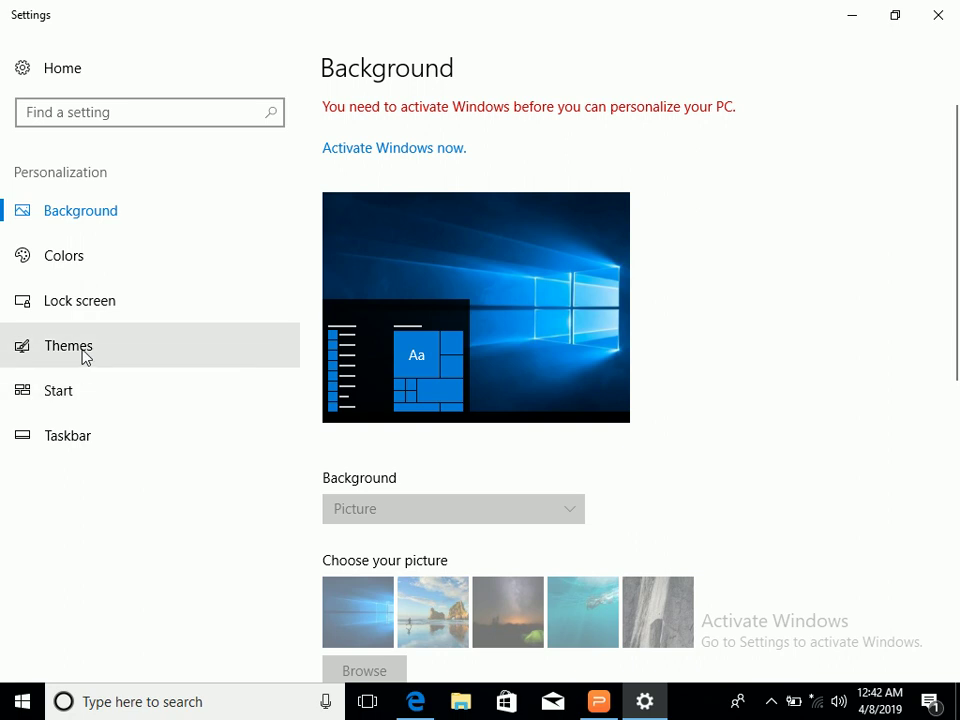
{"action": "left_click", "coordinate": [85, 355]}
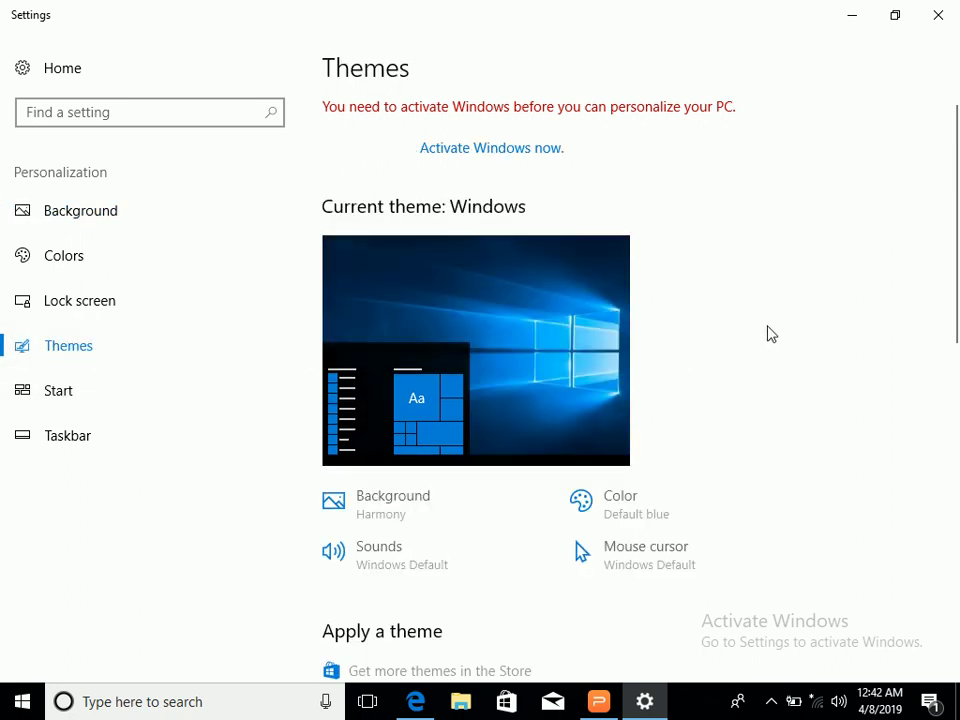
{"action": "scroll", "coordinate": [778, 332], "scroll_direction": "down", "scroll_amount": 8}
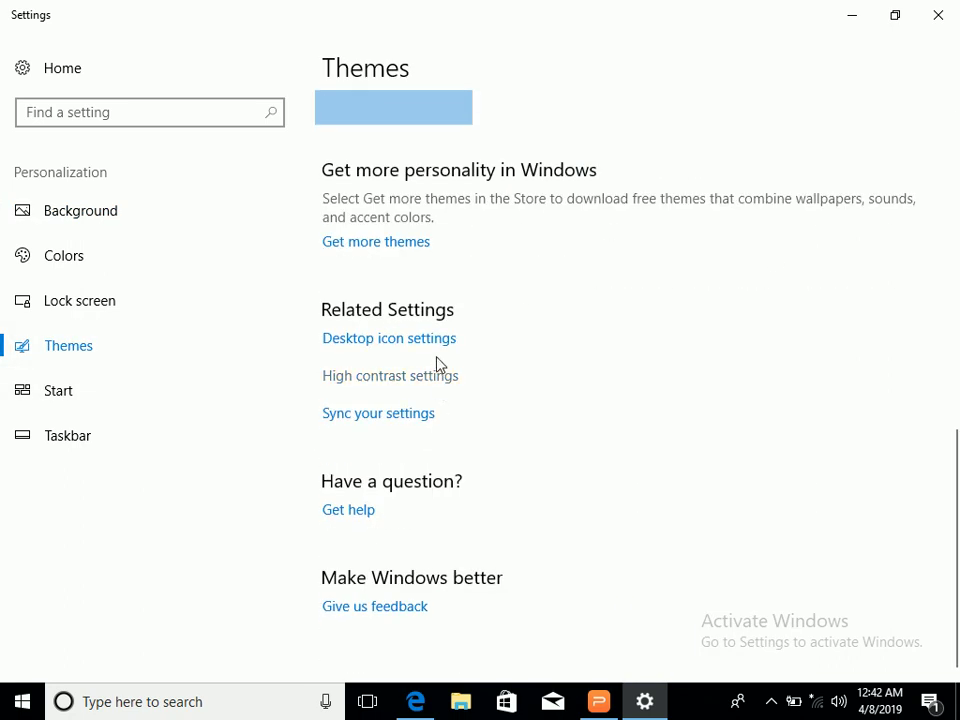
{"action": "left_click", "coordinate": [380, 340]}
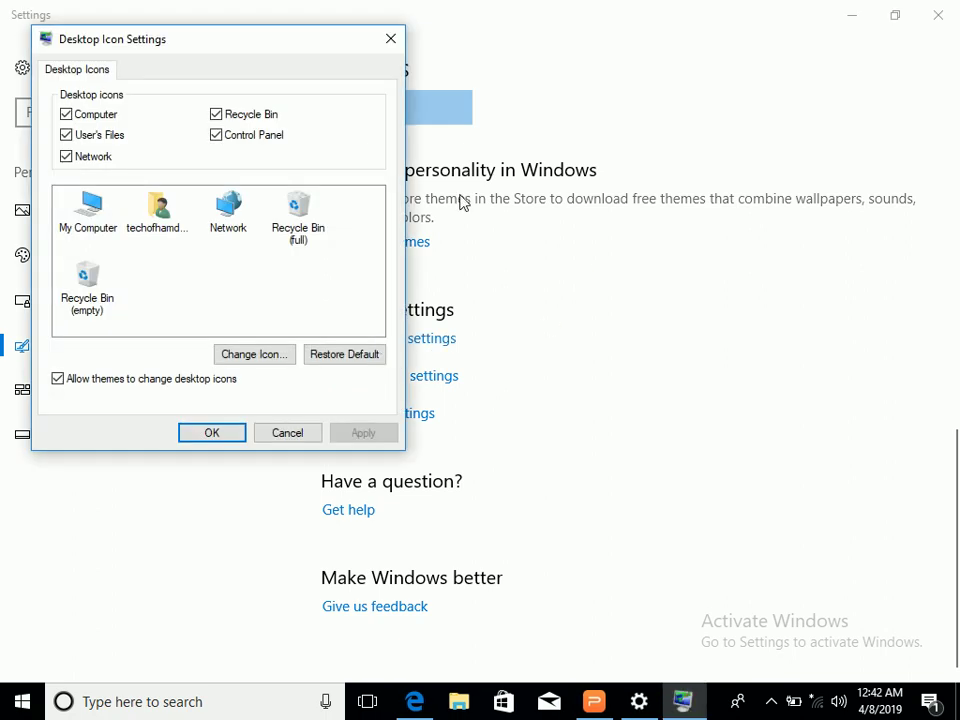
{"action": "left_click", "coordinate": [66, 114]}
{"action": "left_click", "coordinate": [66, 156]}
{"action": "left_click", "coordinate": [66, 134]}
{"action": "left_click", "coordinate": [216, 135]}
{"action": "left_click", "coordinate": [216, 114]}
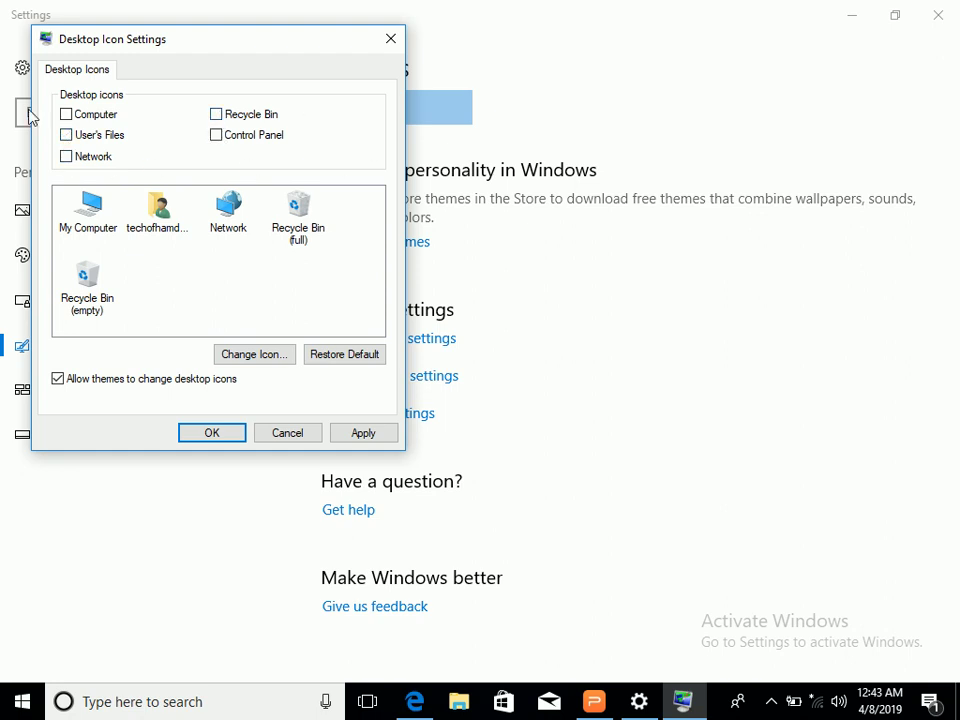
{"action": "left_click", "coordinate": [66, 114]}
- Change the My Computer icon to the monitor with a crescent moon, apply it, and move the icon out of the desktop's first column
{"action": "left_click", "coordinate": [251, 350]}
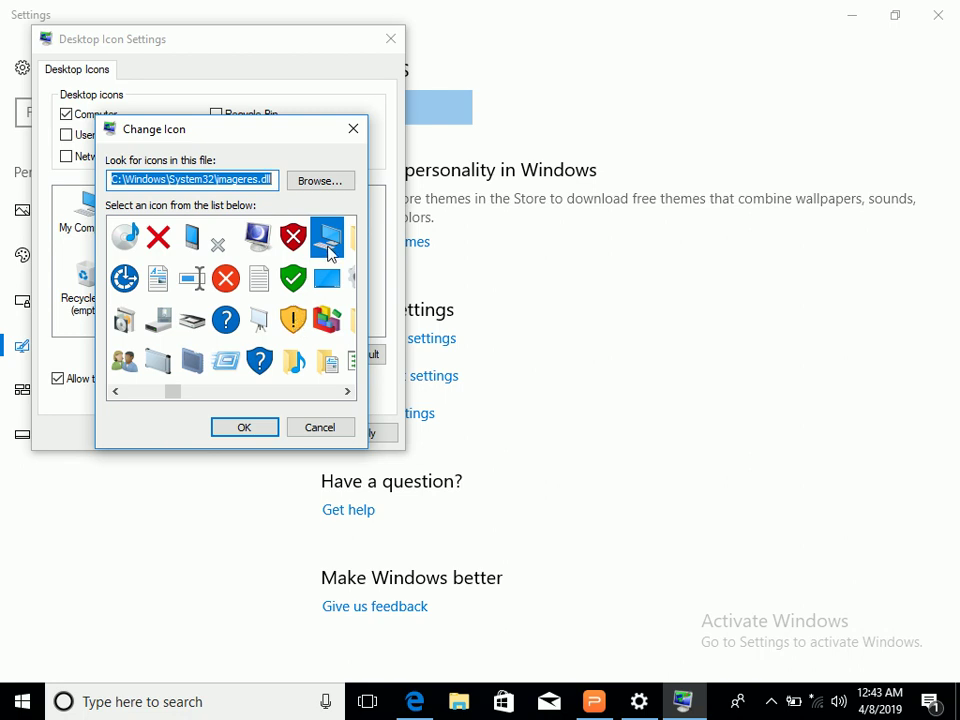
{"action": "left_click", "coordinate": [256, 240]}
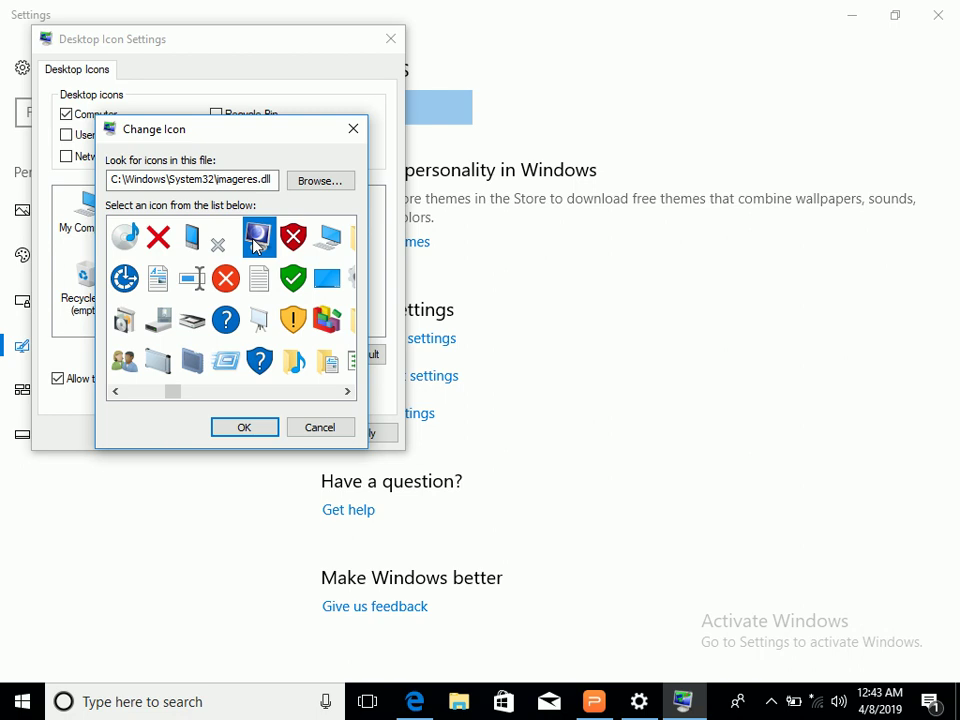
{"action": "left_click", "coordinate": [326, 186]}
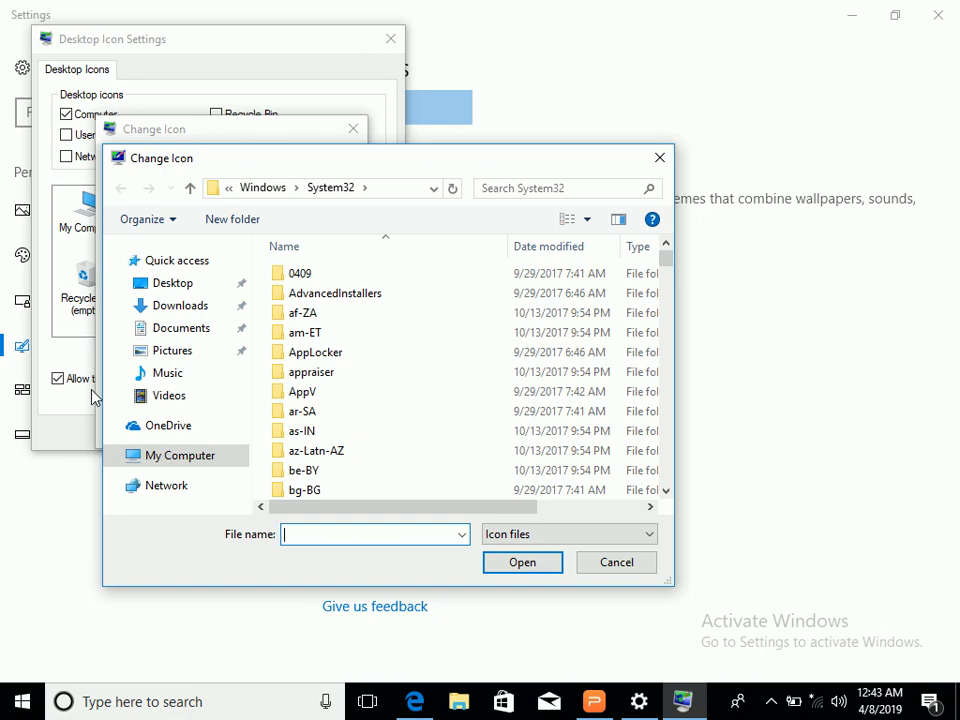
{"action": "left_click", "coordinate": [618, 563]}
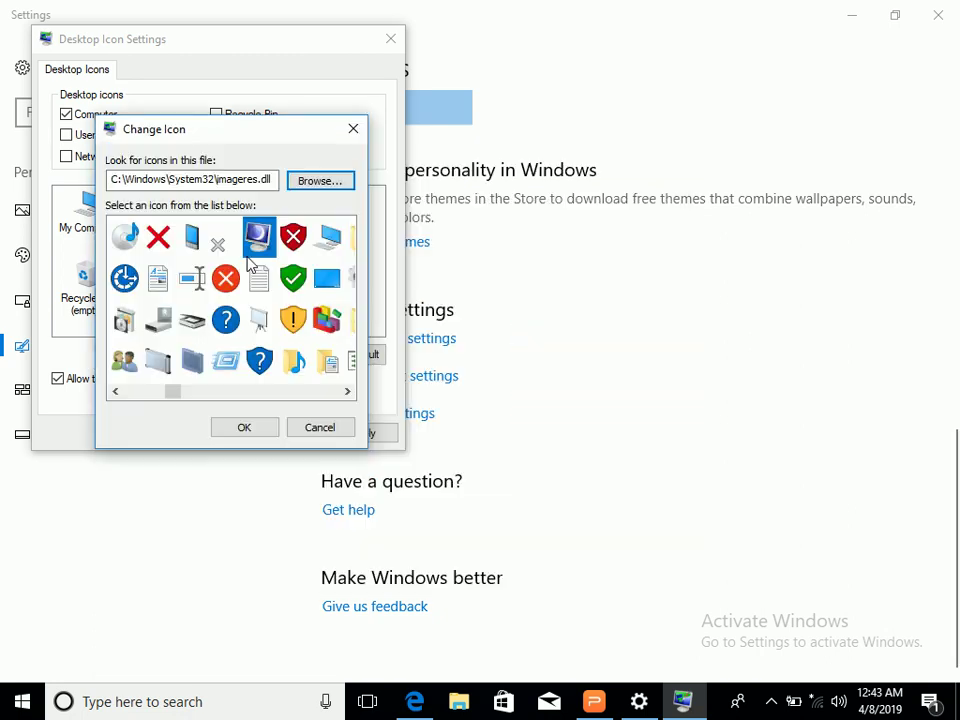
{"action": "left_click", "coordinate": [244, 426]}
{"action": "left_click", "coordinate": [364, 433]}
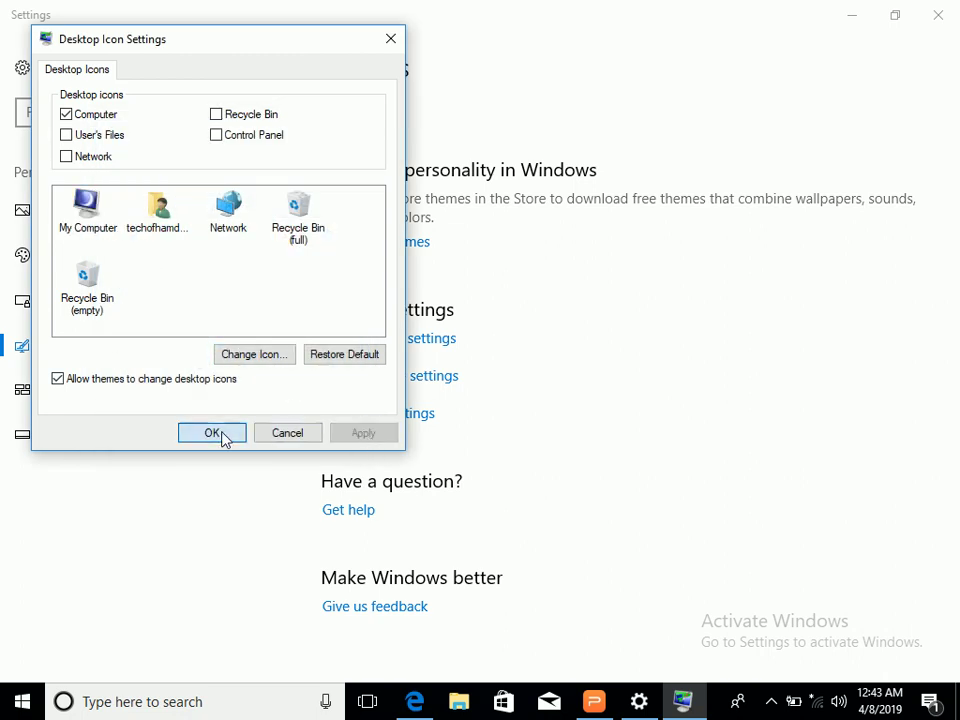
{"action": "left_click", "coordinate": [212, 433]}
{"action": "key", "text": "alt+F4"}
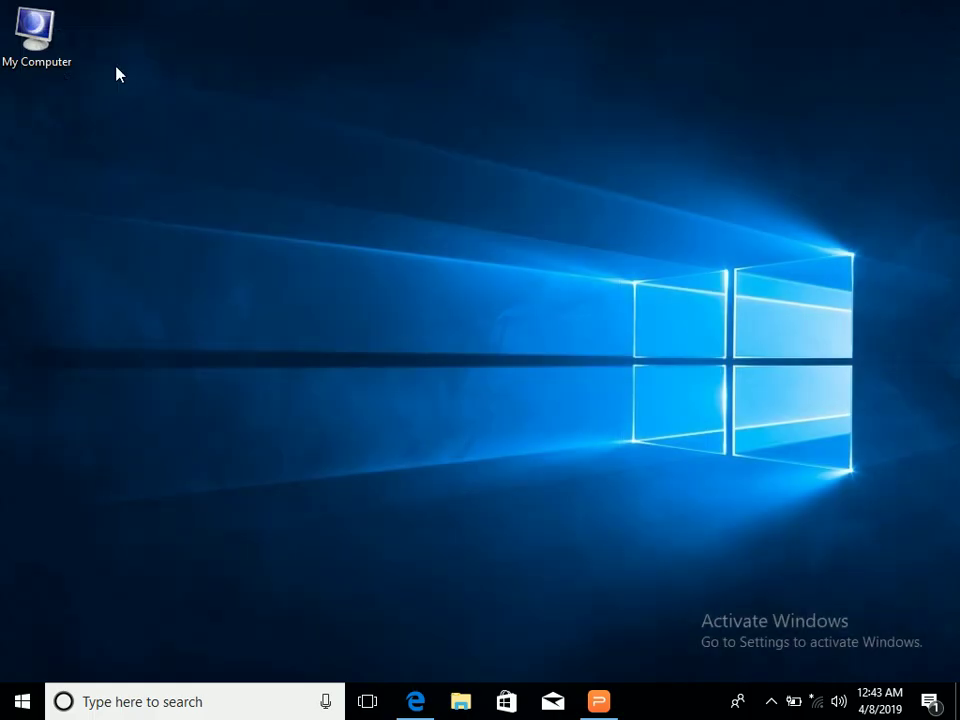
{"action": "left_click_drag", "start_coordinate": [22, 26], "coordinate": [200, 62]}
{"action": "left_click", "coordinate": [218, 166]}
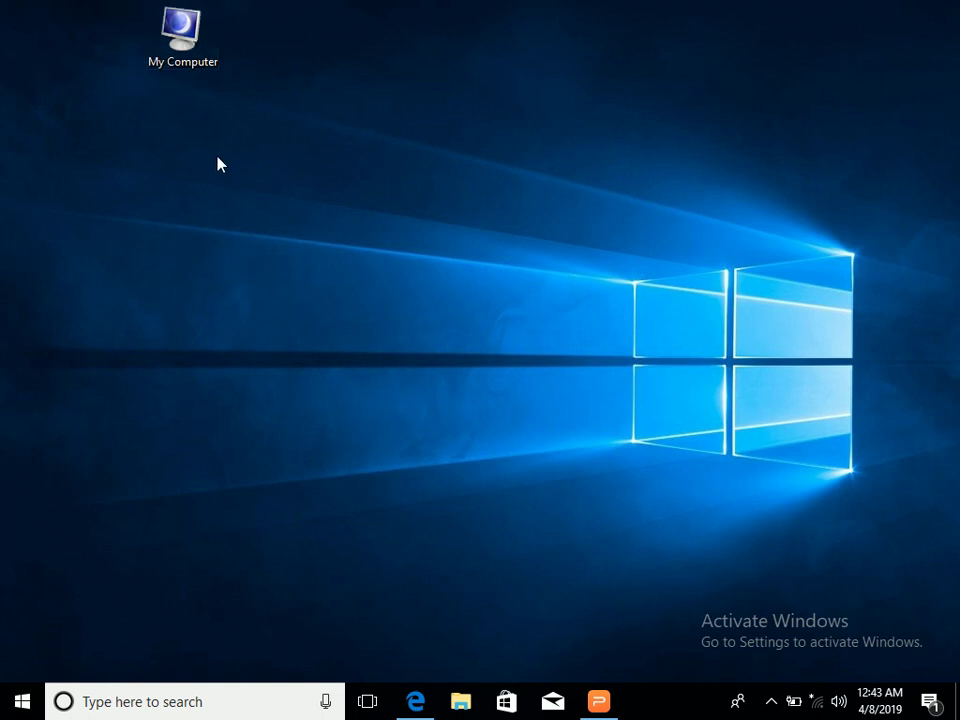
- Enable the User's Files, Network, Control Panel and Recycle Bin icons again in the desktop icon settings
{"action": "right_click", "coordinate": [333, 98]}
{"action": "left_click", "coordinate": [408, 299]}
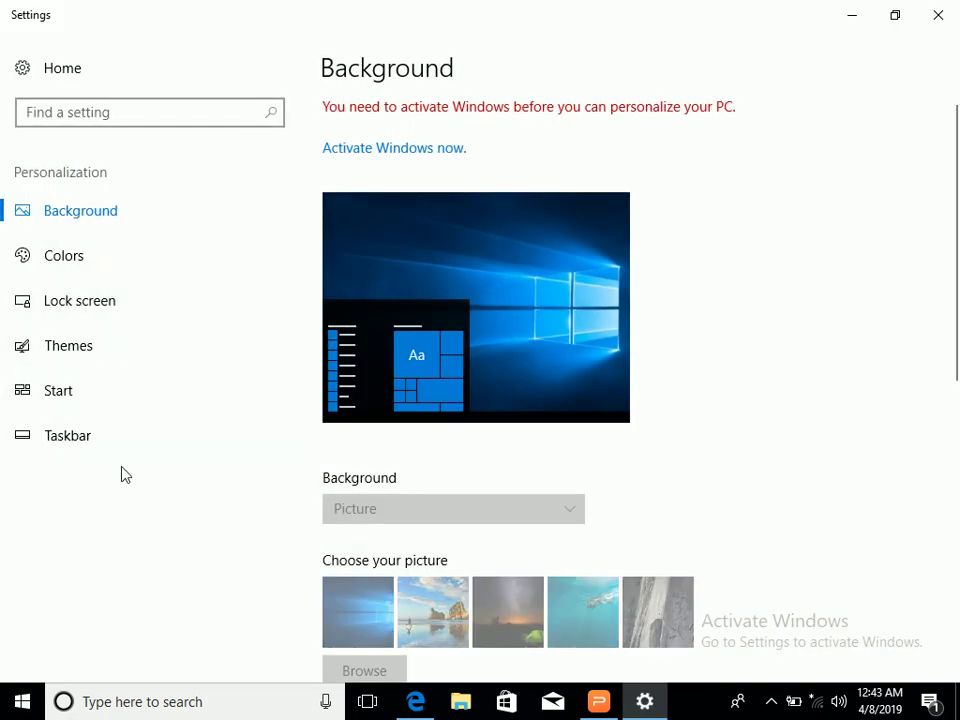
{"action": "left_click", "coordinate": [72, 363]}
{"action": "scroll", "coordinate": [600, 476], "scroll_direction": "down", "scroll_amount": 5}
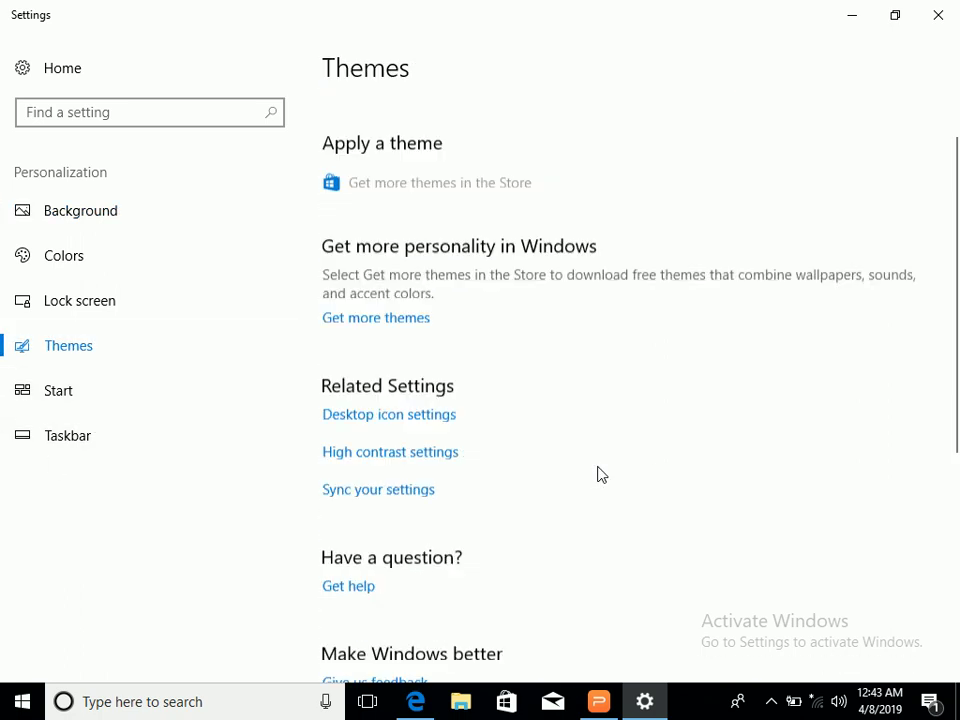
{"action": "scroll", "coordinate": [460, 439], "scroll_direction": "up", "scroll_amount": 2}
{"action": "scroll", "coordinate": [465, 430], "scroll_direction": "down", "scroll_amount": 4}
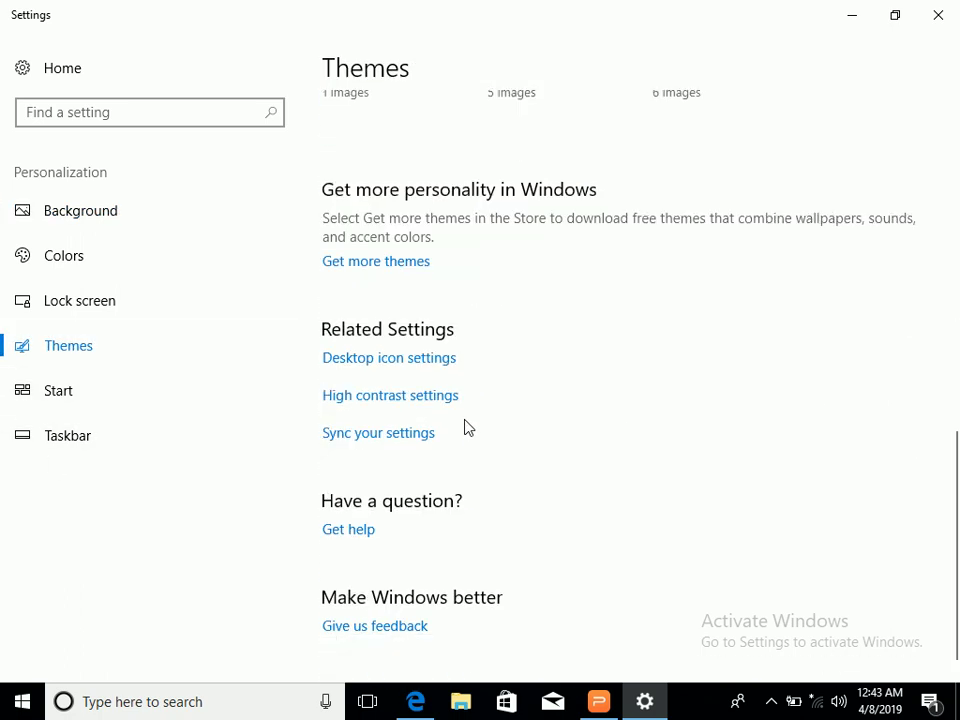
{"action": "left_click", "coordinate": [400, 345]}
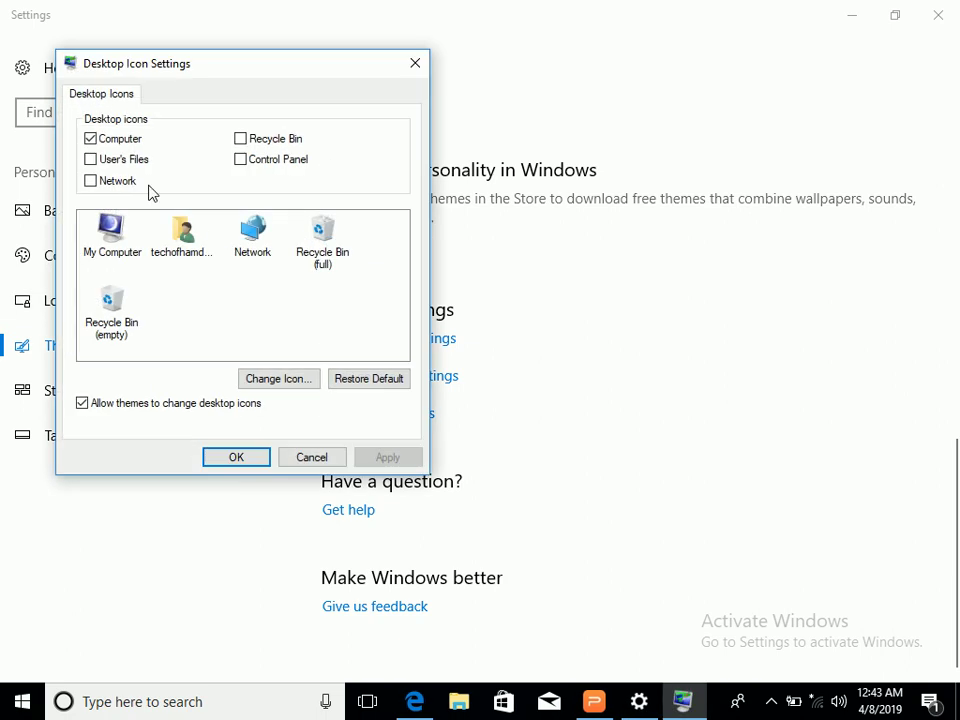
{"action": "left_click", "coordinate": [107, 158]}
{"action": "left_click", "coordinate": [113, 183]}
{"action": "left_click", "coordinate": [279, 160]}
{"action": "left_click", "coordinate": [258, 139]}
{"action": "left_click", "coordinate": [236, 457]}
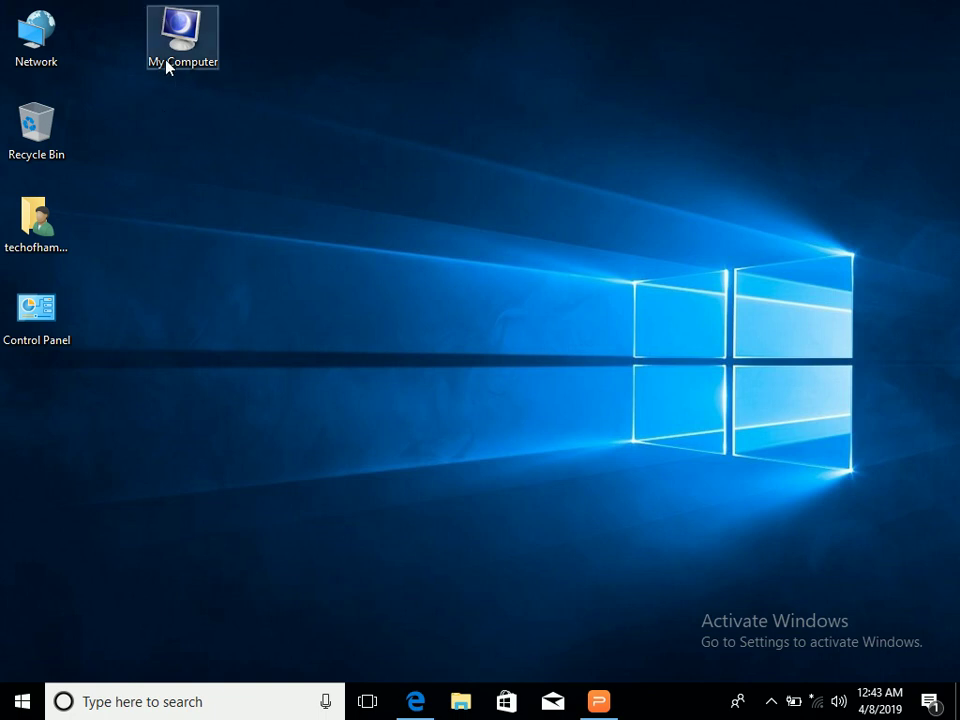
- Deselect the desktop icons and refresh the desktop
{"action": "left_click_drag", "start_coordinate": [125, 16], "coordinate": [54, 394]}
{"action": "left_click", "coordinate": [198, 252]}
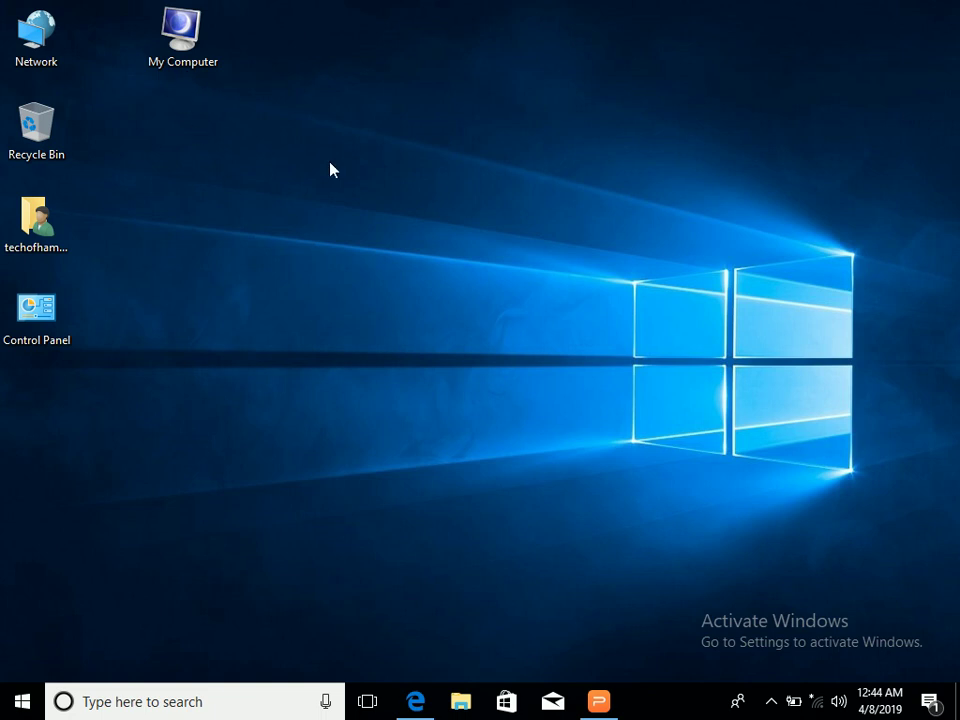
{"action": "right_click", "coordinate": [344, 63]}
{"action": "left_click", "coordinate": [381, 117]}
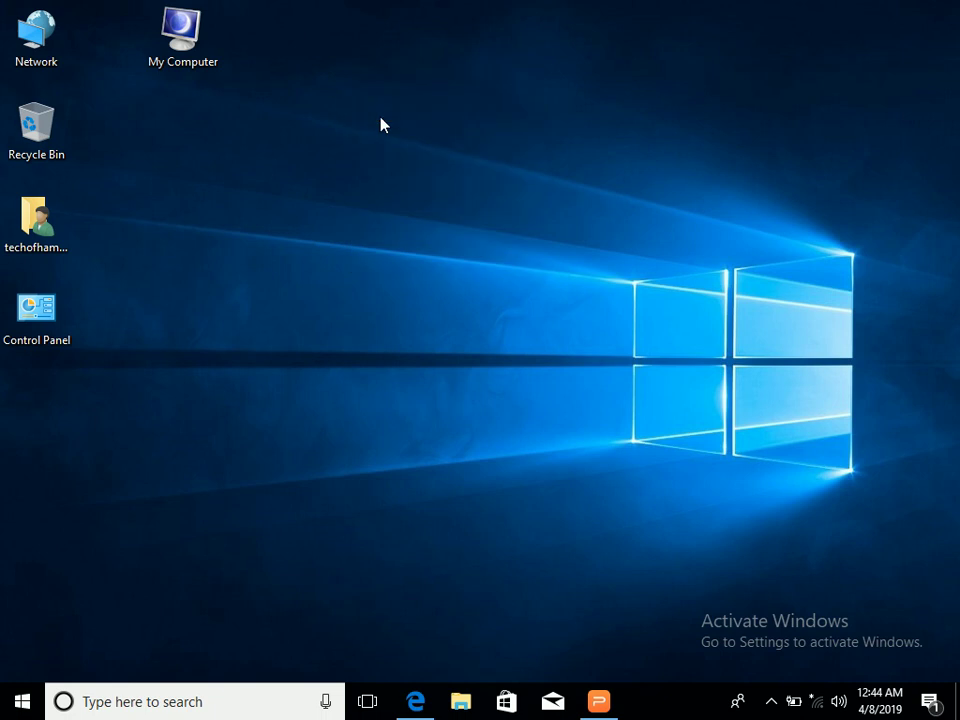